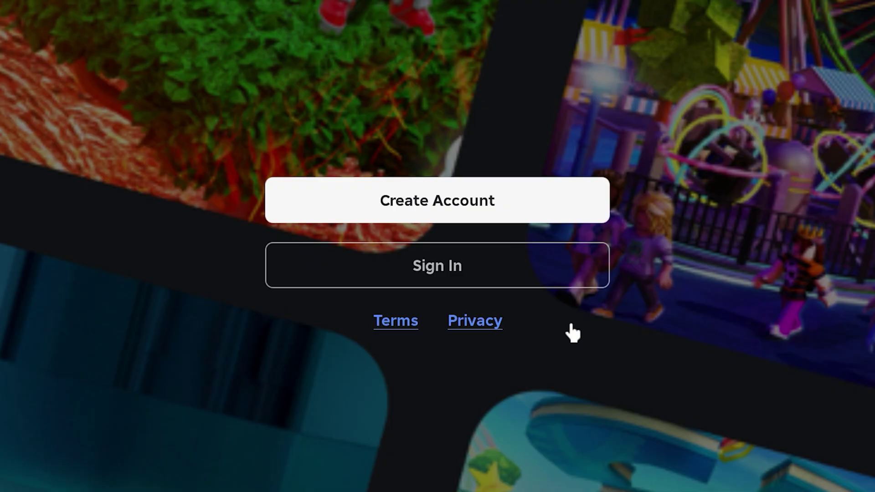
- Go to Sign In and request a Quick Sign-in code for this computer
{"action": "left_click", "coordinate": [492, 271]}
{"action": "left_click", "coordinate": [469, 383]}
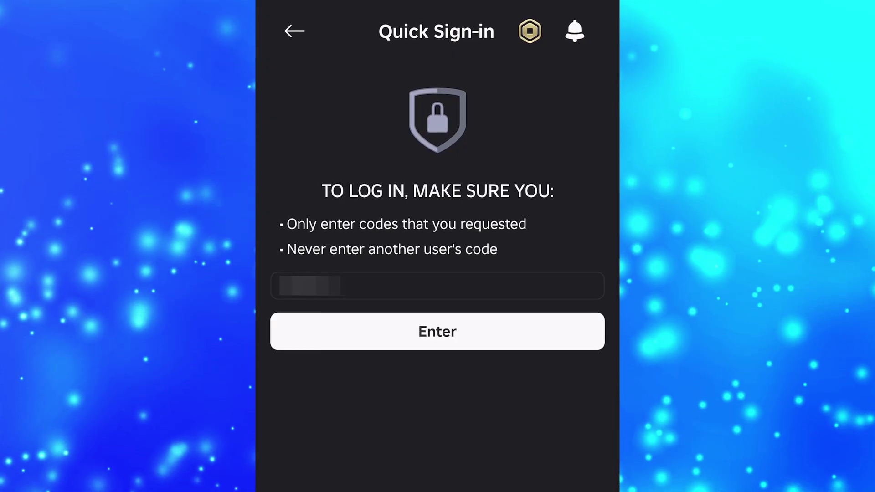
- Submit the entered Quick Sign-in code on the phone
{"action": "left_click", "coordinate": [438, 332]}
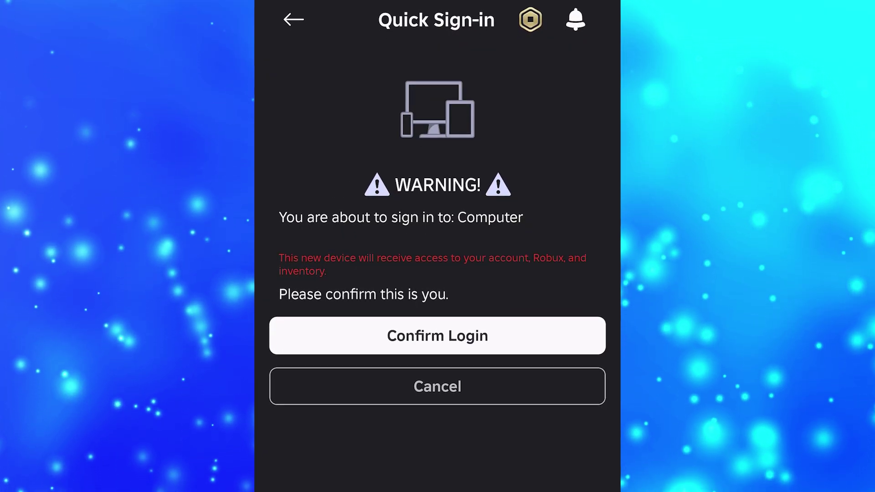
- Confirm the login on the warning page to approve the computer's sign-in
{"action": "left_click", "coordinate": [437, 341]}
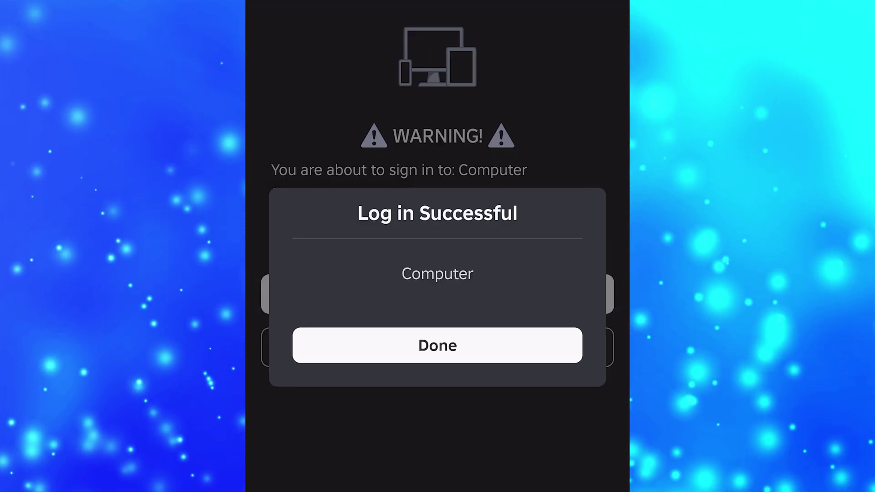